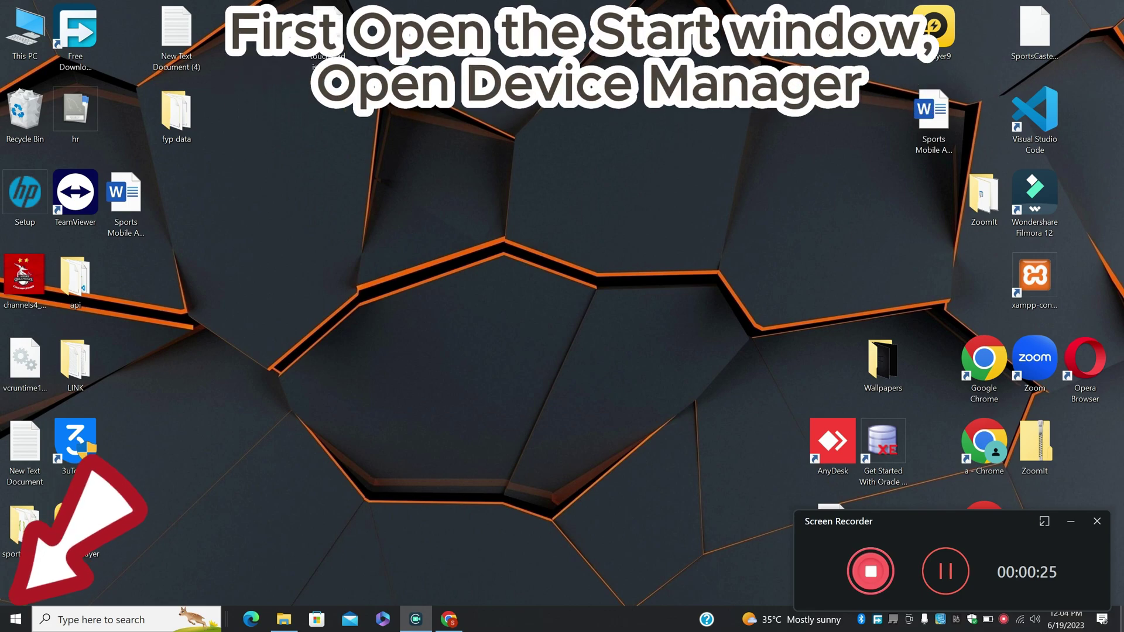
# Bring up the Windows search with the Windows key to look for Device Manager.
pyautogui.press('super')
pyautogui.write('device')
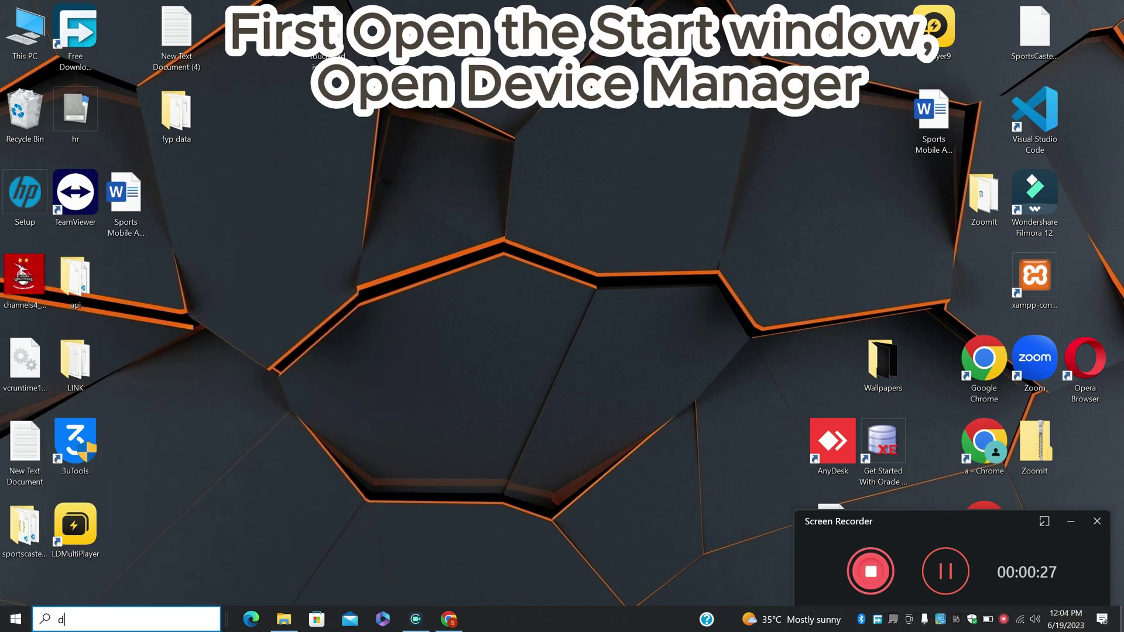